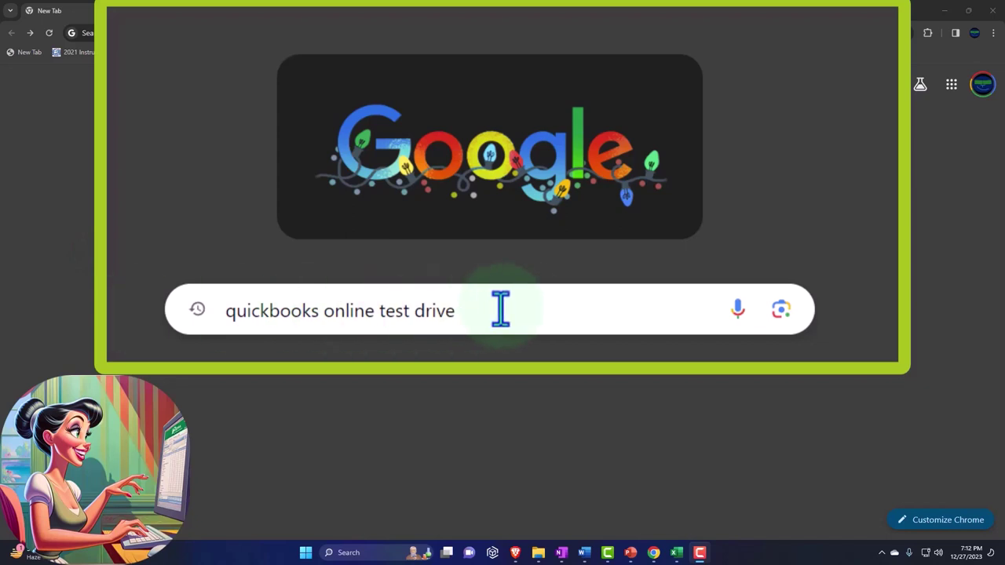
Step: Search Google for 'quickbooks online test drive'
key("Return")
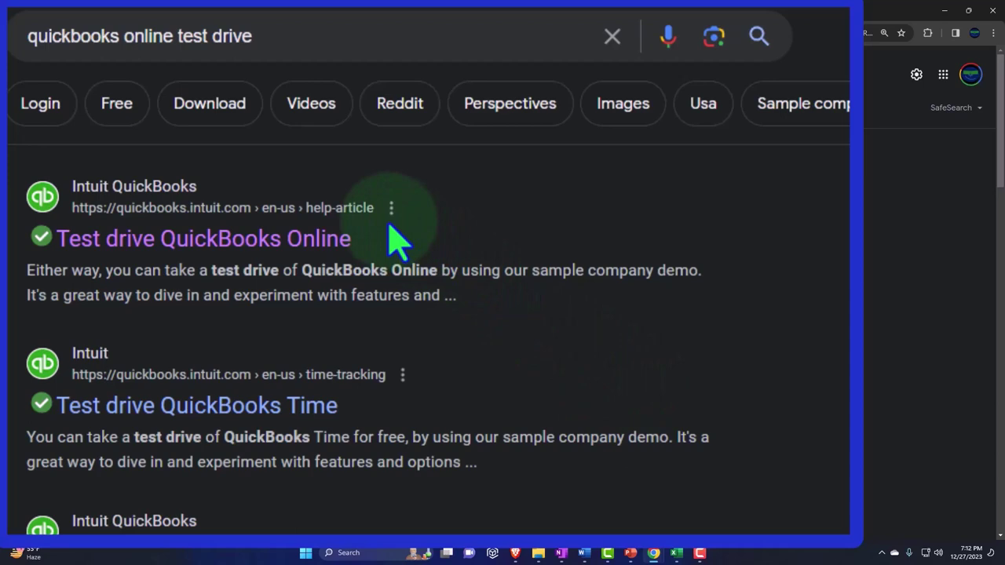
Step: Launch the United States sample company test drive from Intuit's page, passing the robot check
left_click(348, 240)
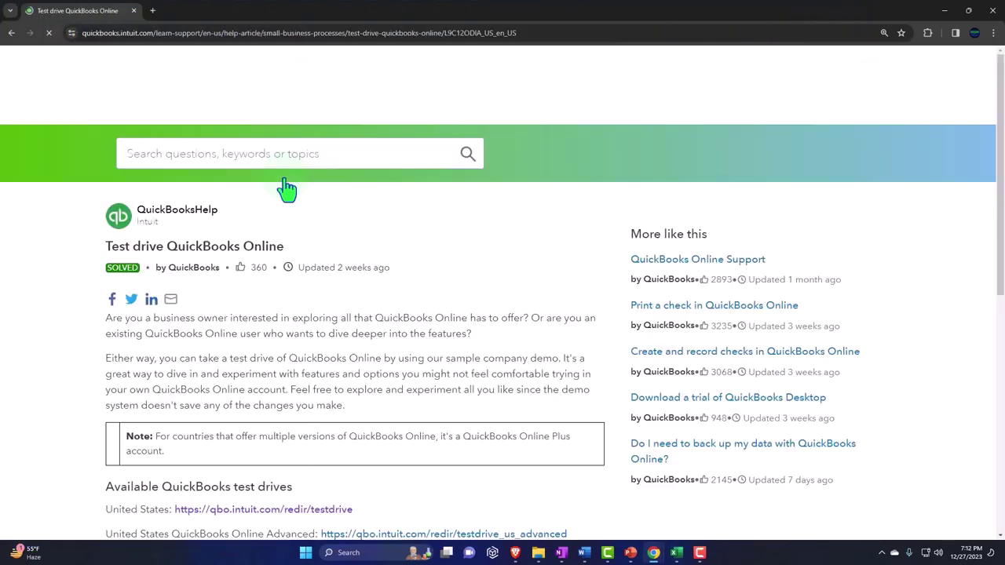
scroll(180, 361, "down", 3)
left_click(215, 303)
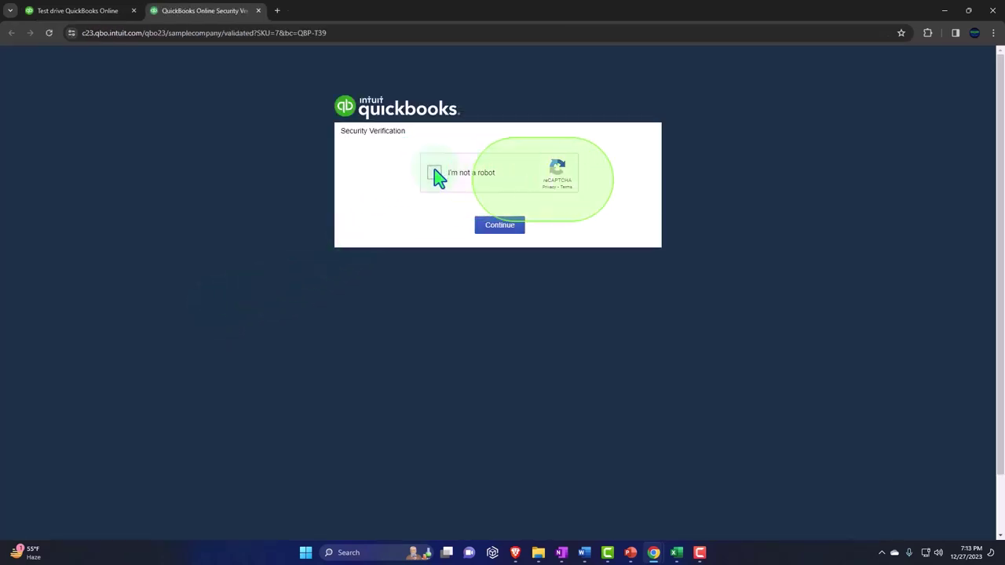
left_click(434, 173)
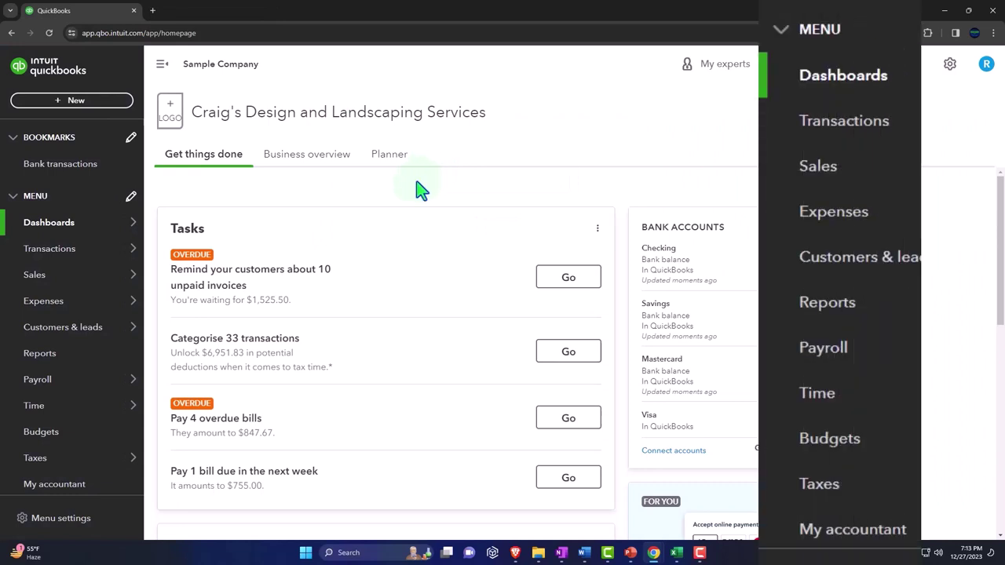
Step: From Reports, open Balance Sheet and Profit and Loss each in a new browser tab
left_click(52, 355)
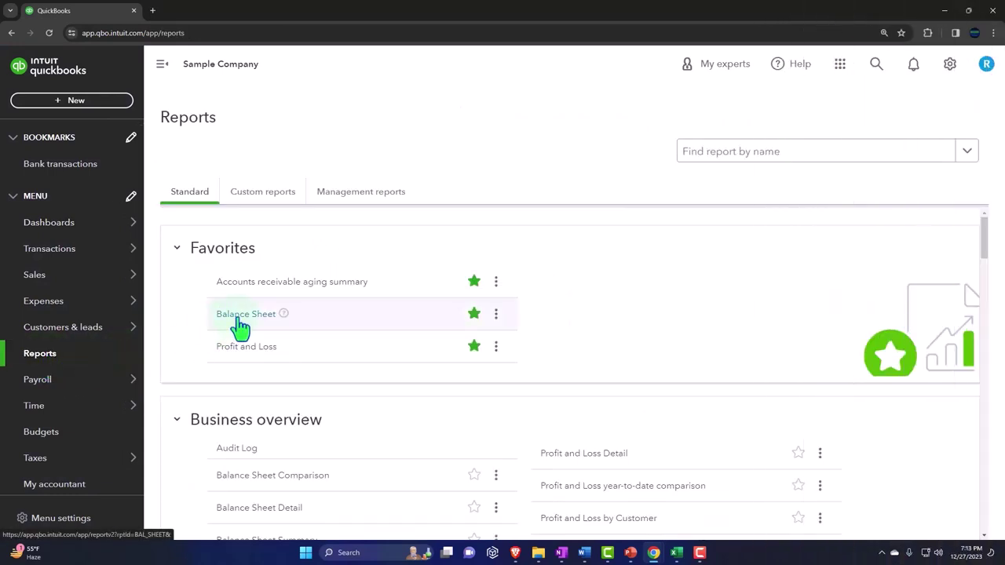
right_click(235, 316)
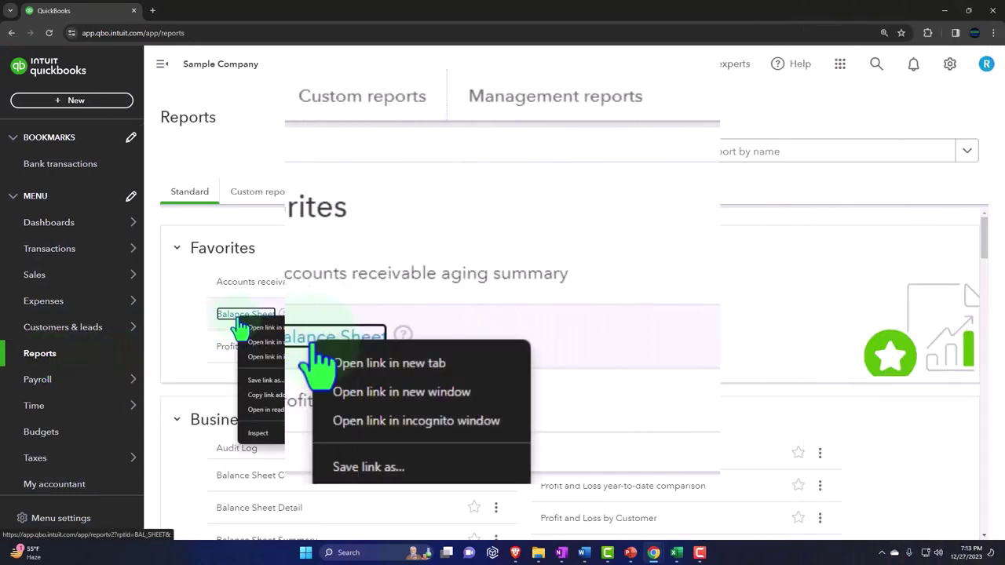
left_click(404, 373)
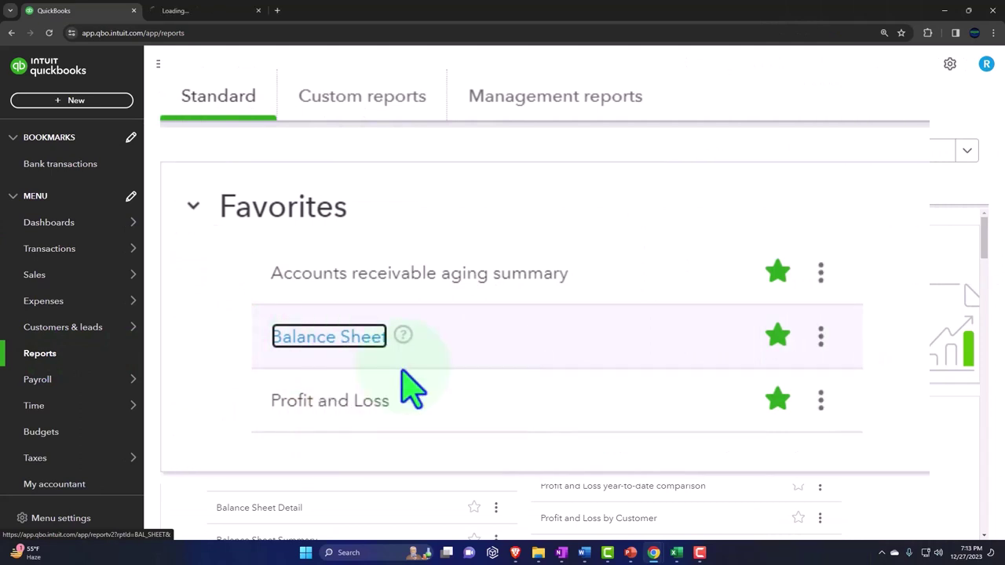
right_click(338, 415)
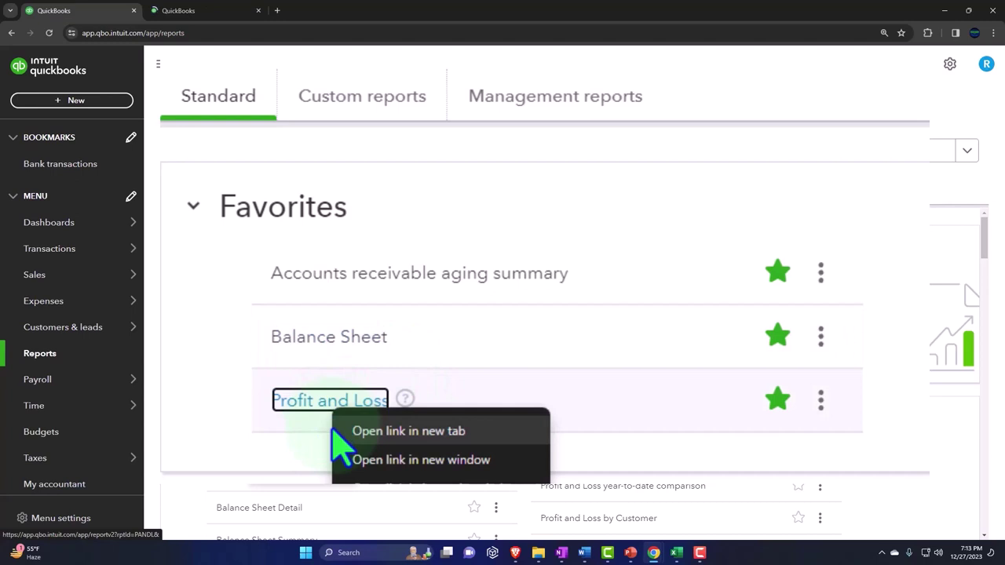
left_click(441, 438)
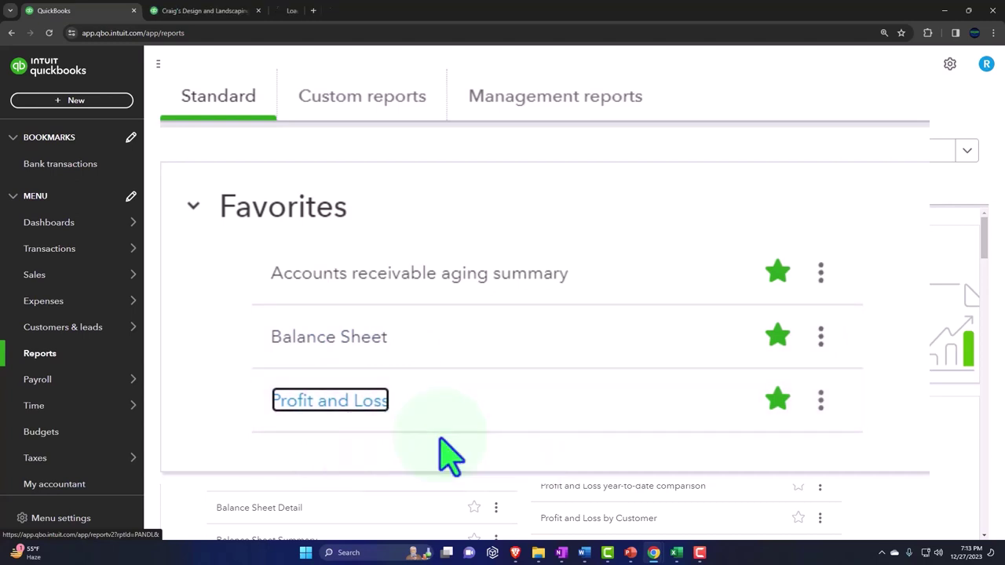
left_click(227, 11)
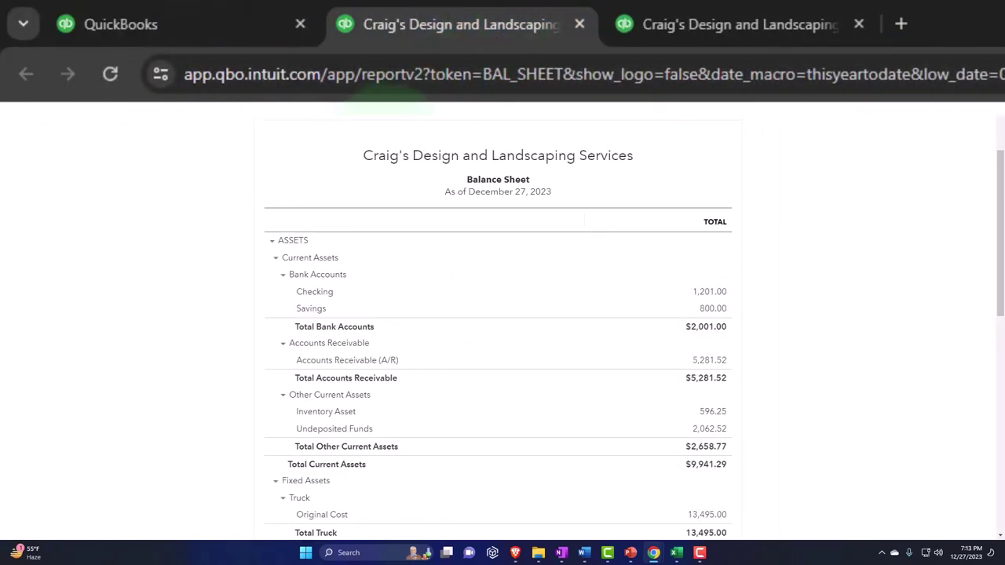
left_click(680, 29)
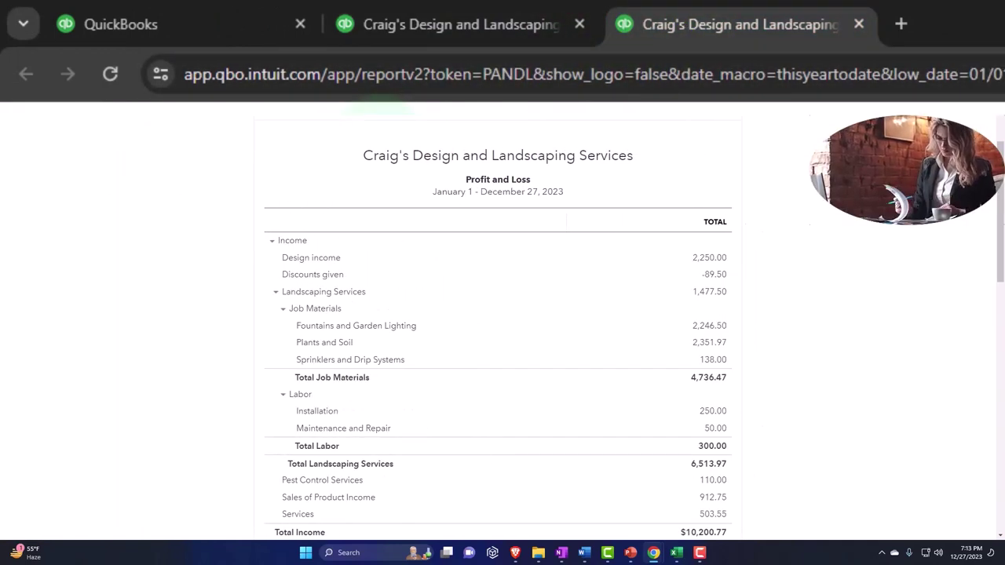
left_click(241, 29)
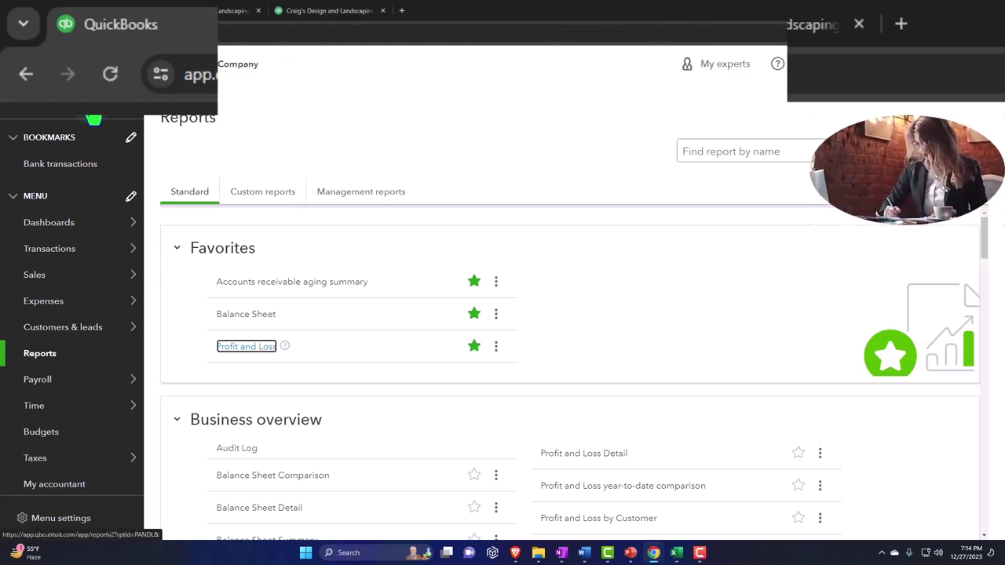
Step: Open the + New transaction menu to pick Sales receipt
left_click(92, 112)
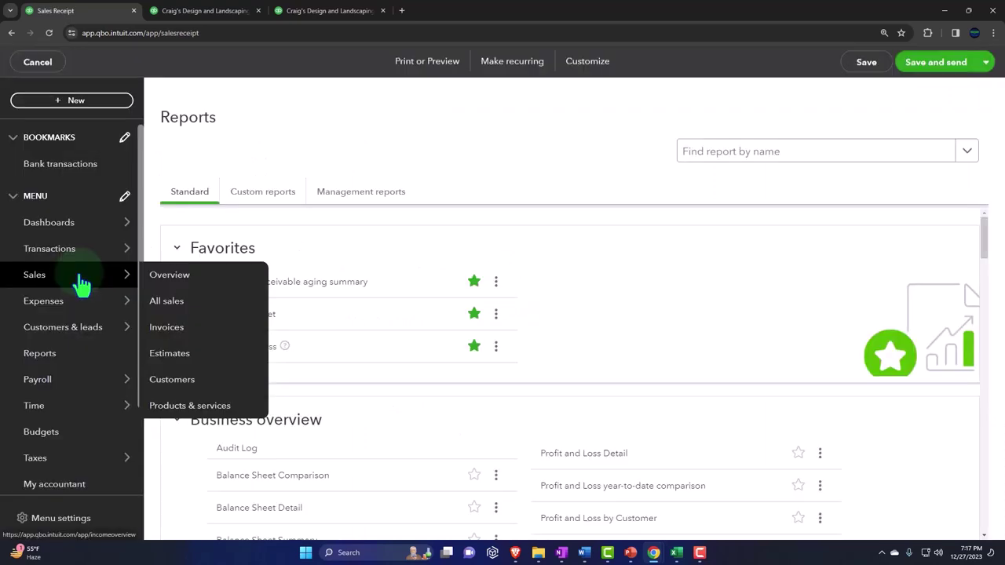
Step: Add 'Customer 1' as a new customer and save it onto the receipt
left_click(77, 126)
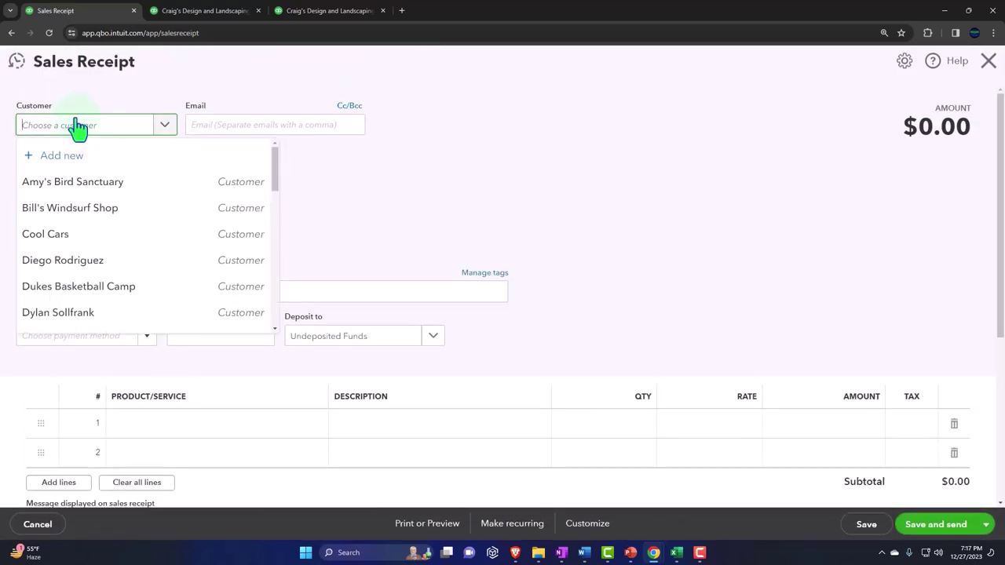
type("Customer 1")
key("Return")
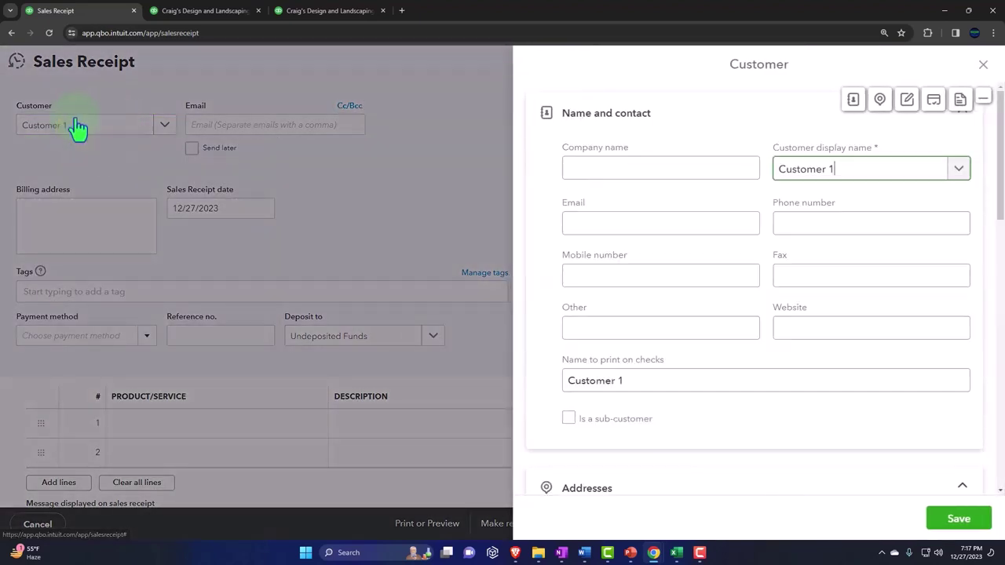
left_click(957, 521)
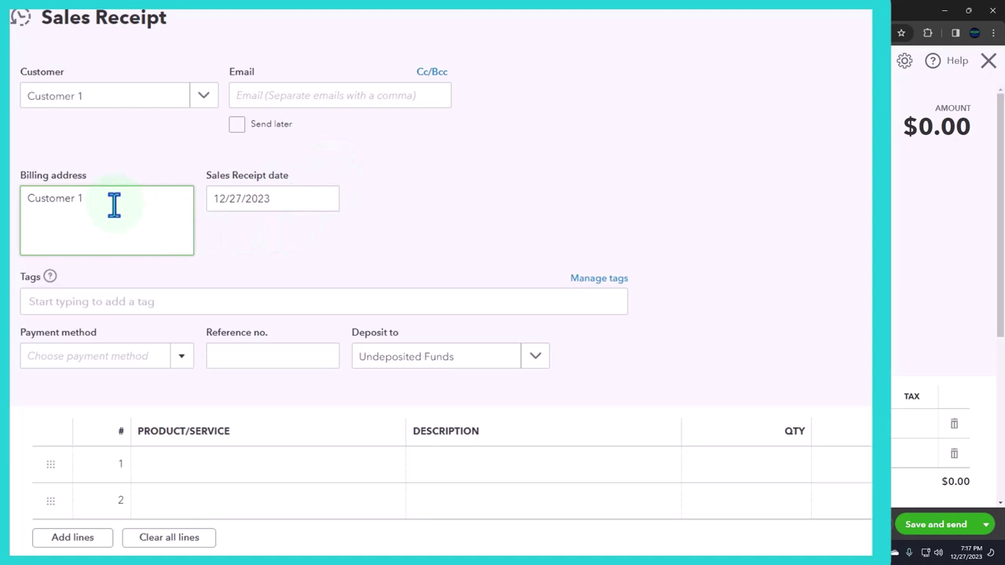
Step: Enter 01/15/2024 in the Sales Receipt date field, replacing 12/27/2023
key("Tab")
type("01")
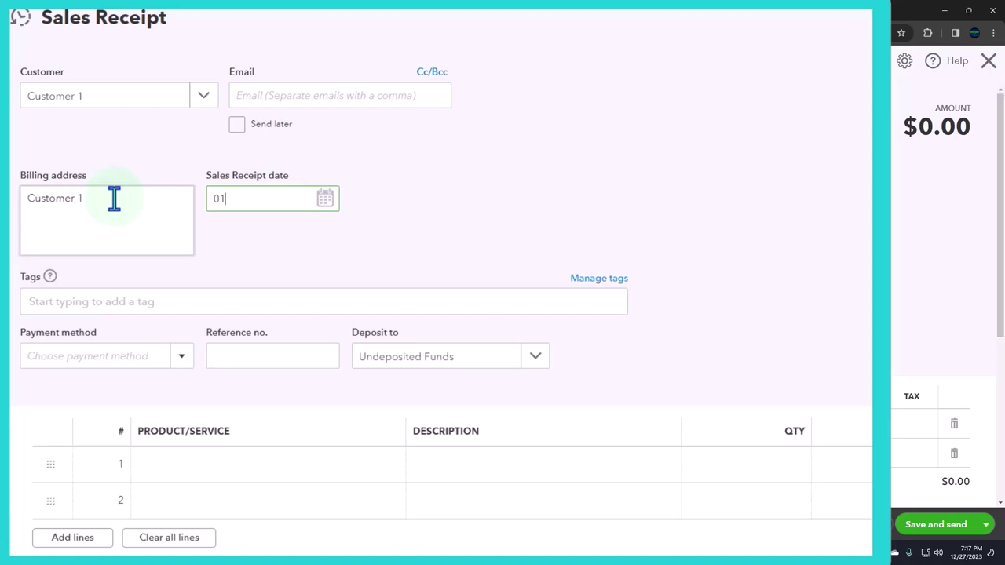
type("152024")
key("Tab")
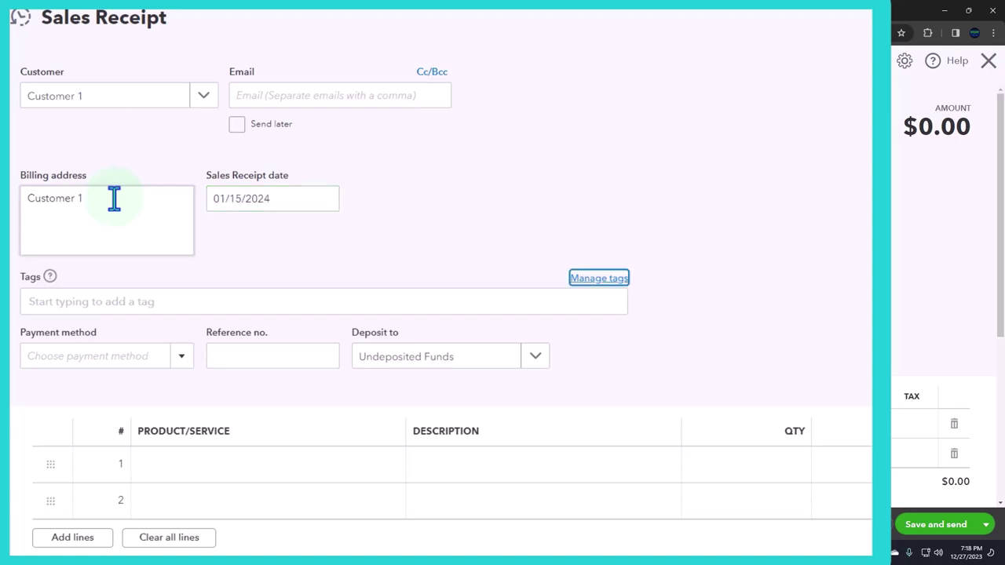
key("Tab")
key("Tab")
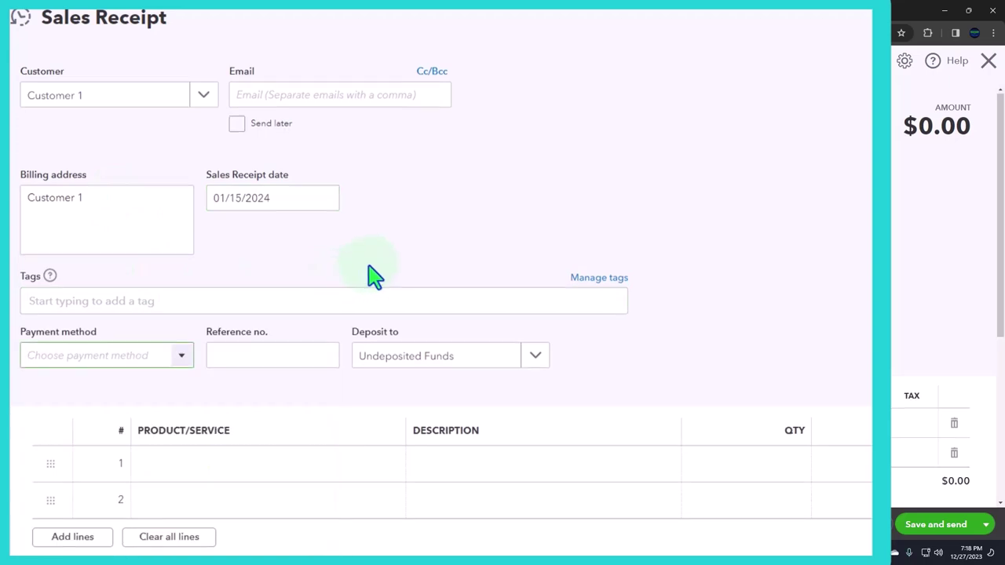
Step: Set payment method to Check, correcting an initial Cash choice, with reference number 2415
scroll(372, 278, "down", 1)
left_click(183, 295)
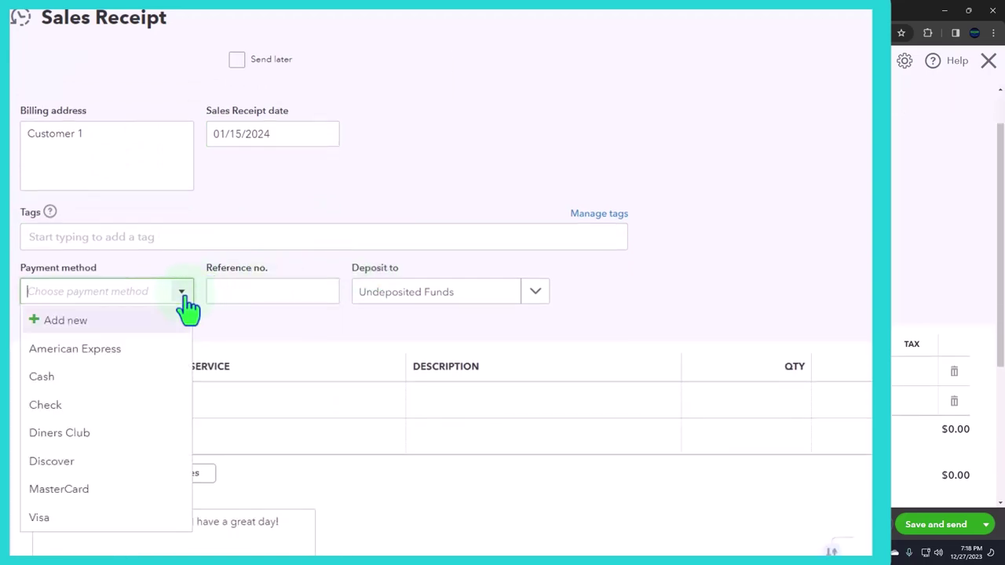
left_click(98, 378)
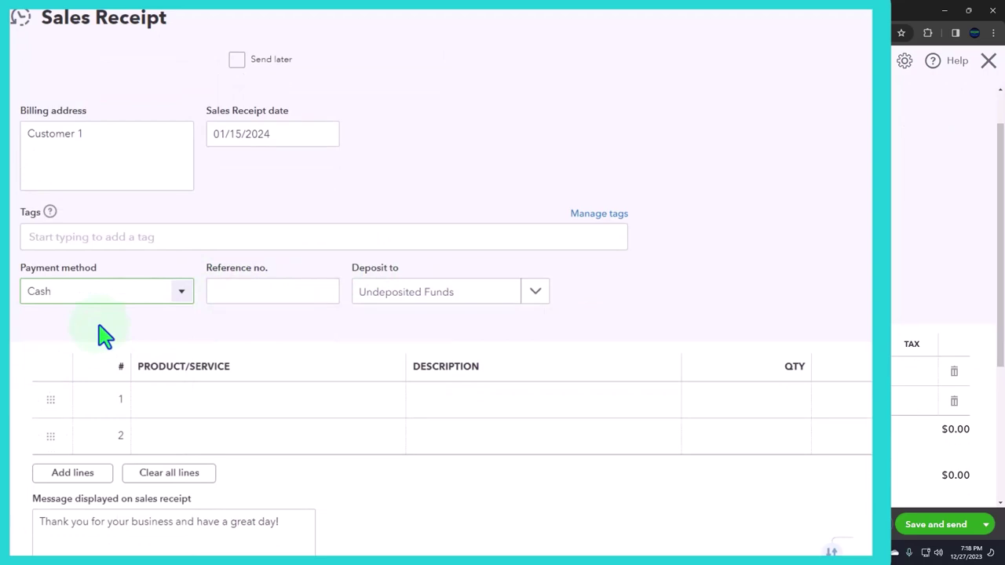
left_click(182, 304)
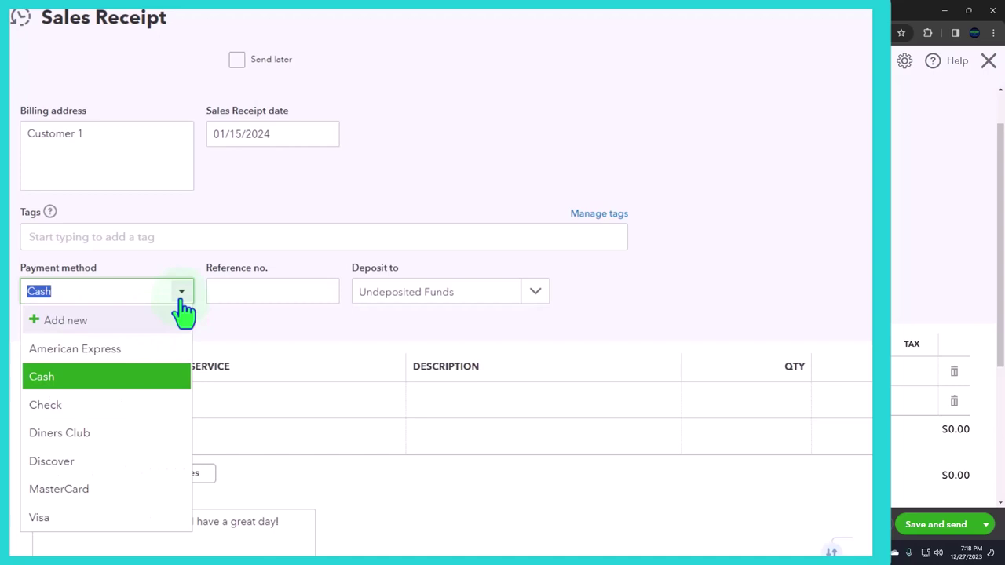
left_click(99, 407)
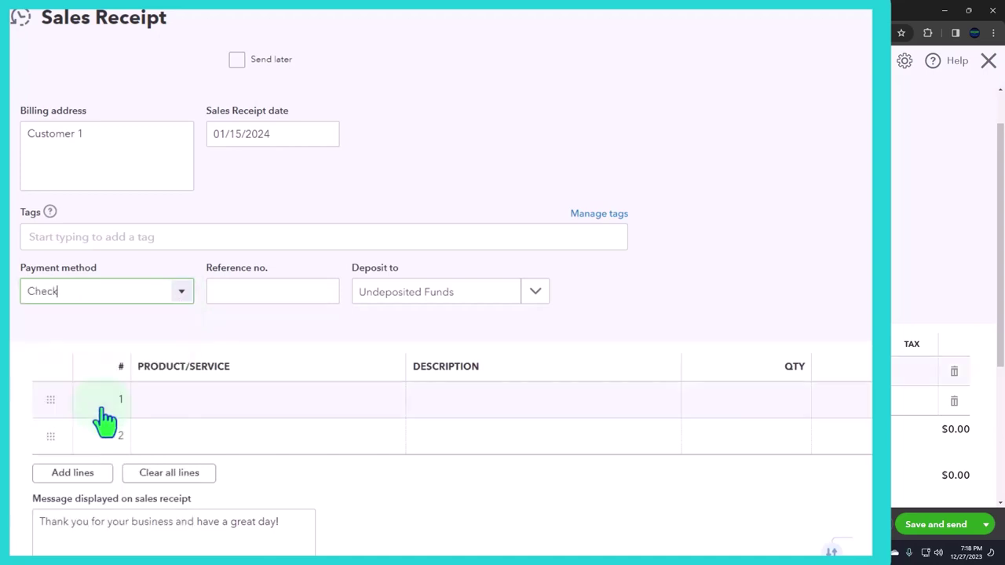
key("Tab")
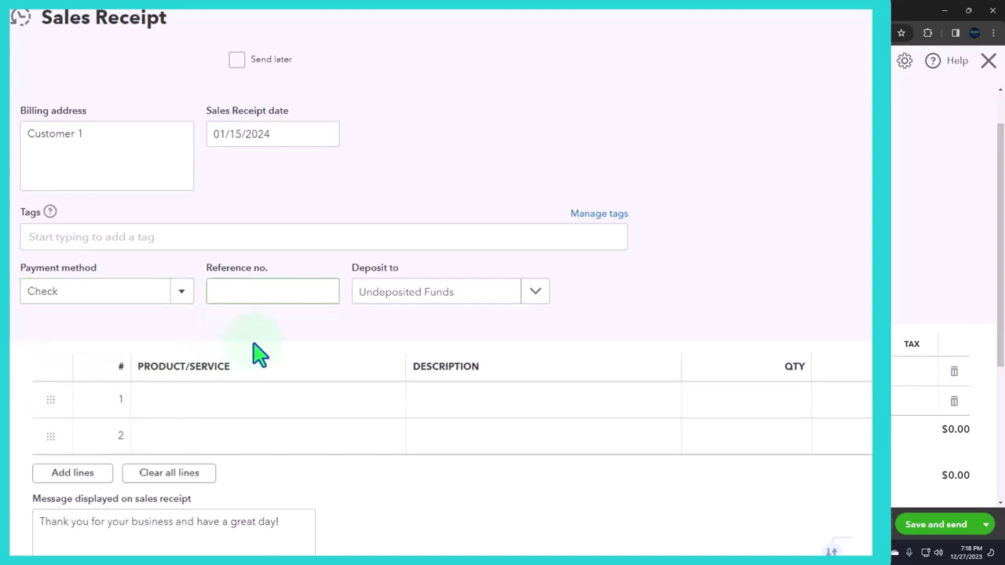
type("2415")
key("Tab")
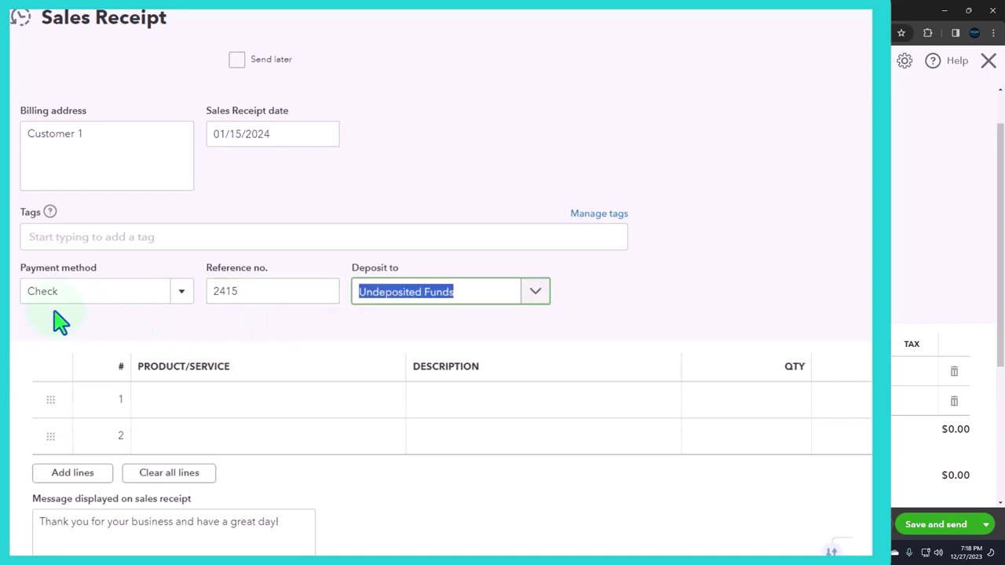
Step: Choose Checking in the Deposit to dropdown instead of Undeposited Funds
left_click(537, 299)
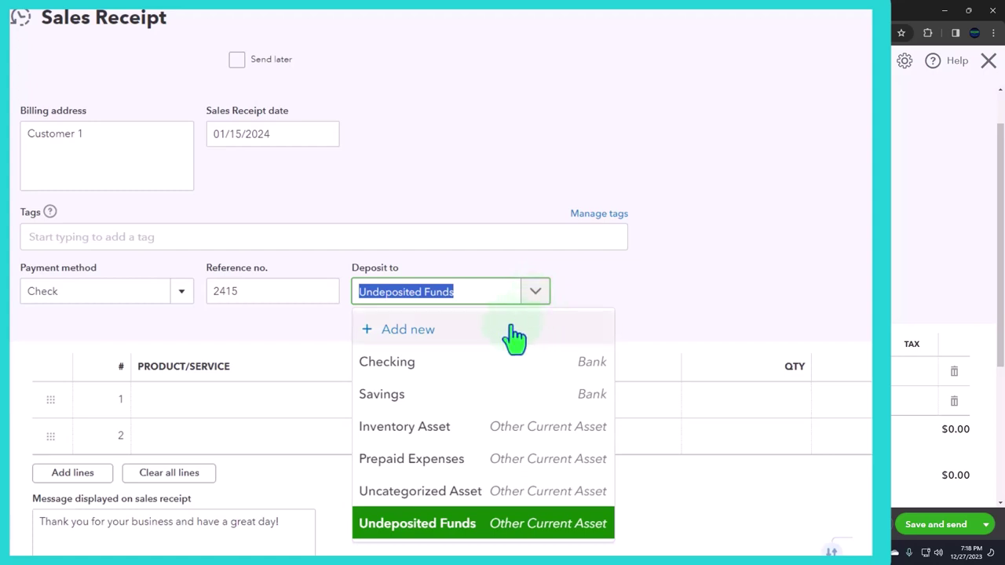
left_click(411, 380)
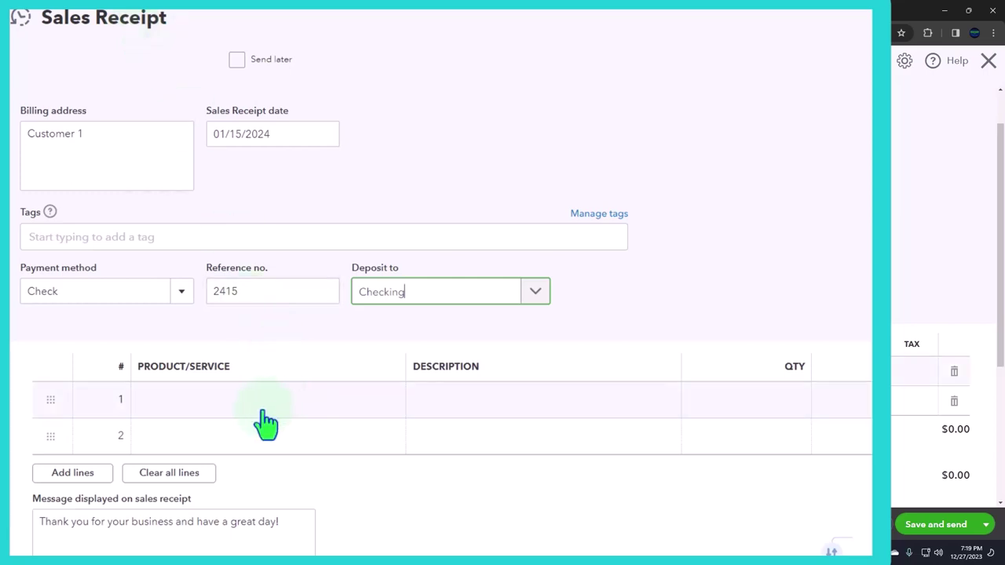
Step: Open the Product/Service dropdown on line 1 of the receipt
left_click(234, 413)
left_click(225, 408)
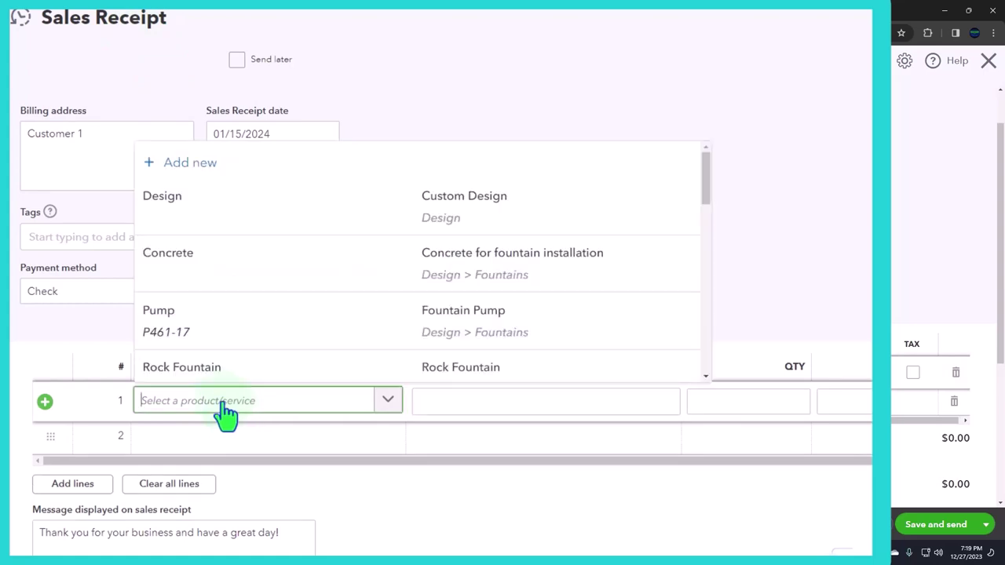